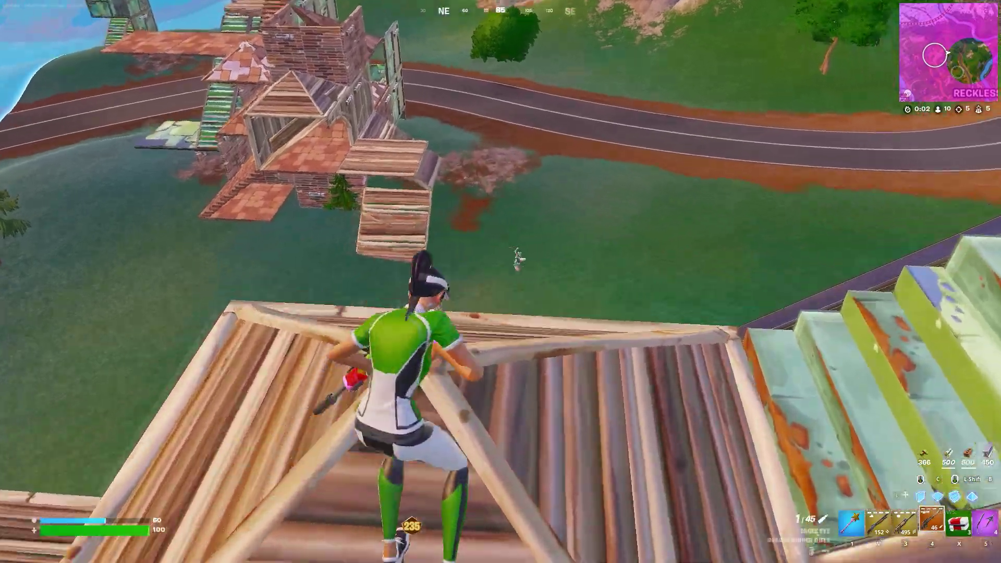
Step: Scope and fire the sniper, then place metal and glass walls, a ramp and floors
{"action": "right_click", "coordinate": [501, 282]}
{"action": "left_click", "coordinate": [501, 281]}
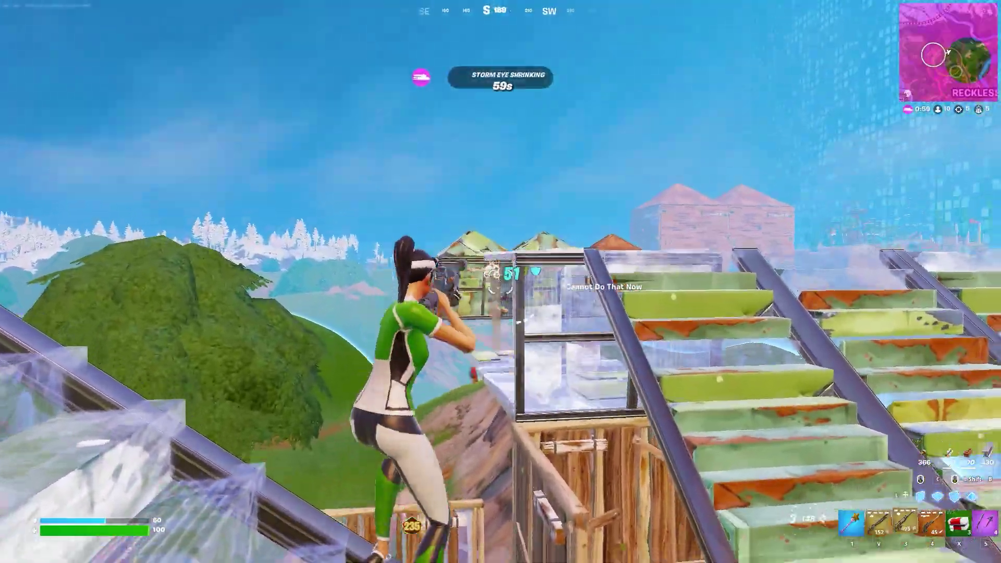
{"action": "left_click", "coordinate": [500, 281]}
{"action": "left_click", "coordinate": [501, 282]}
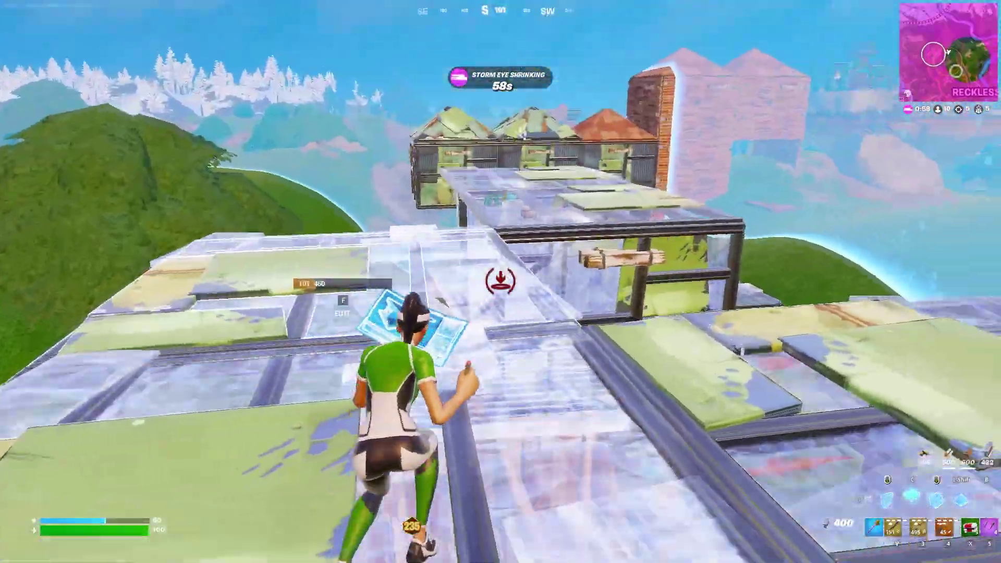
Step: With the Striker AR, shoot the glass roof, build metal walls and floors, then add glass cone roofs
{"action": "key", "text": "3"}
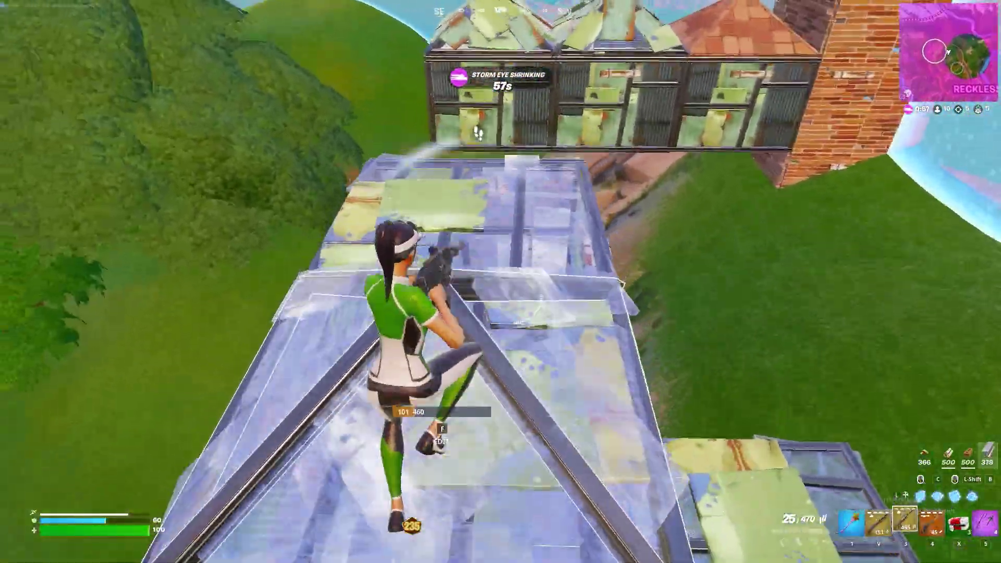
{"action": "left_click", "coordinate": [501, 281]}
{"action": "left_click", "coordinate": [500, 281]}
{"action": "left_click", "coordinate": [500, 282]}
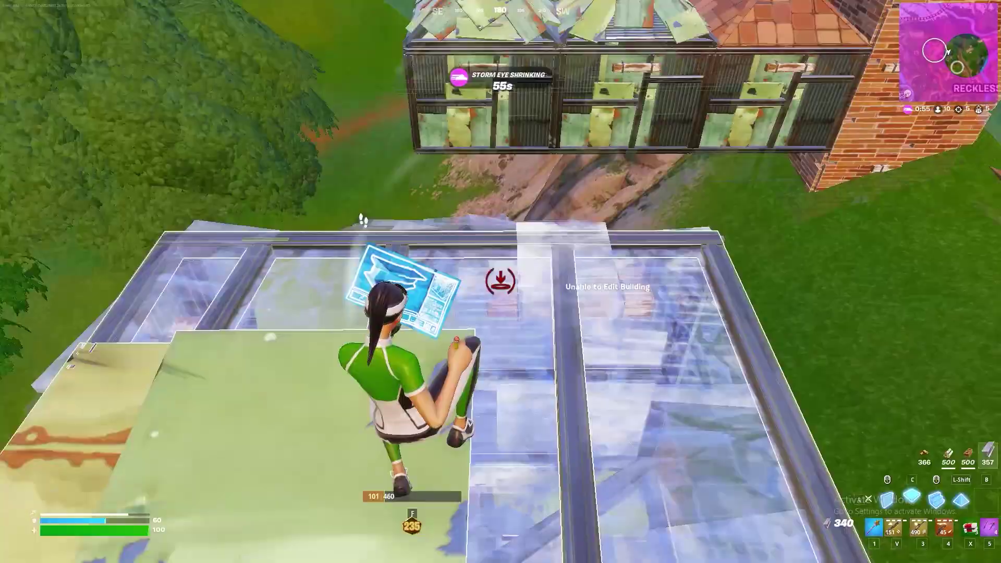
{"action": "key", "text": "v"}
{"action": "left_click", "coordinate": [501, 282]}
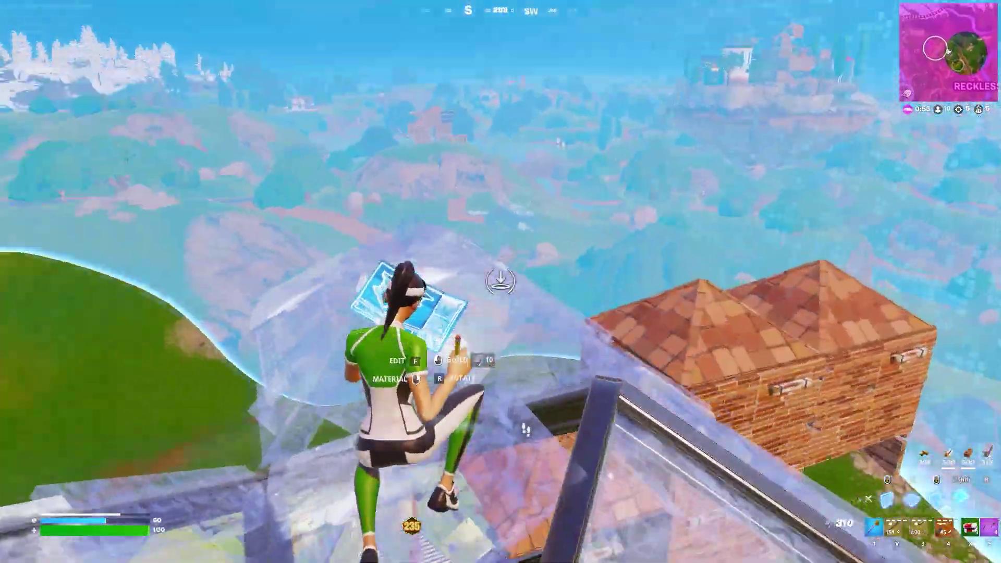
Step: Equip the Eagle Eye sniper, place glass and metal floor pieces while climbing, then re-equip it
{"action": "key", "text": "4"}
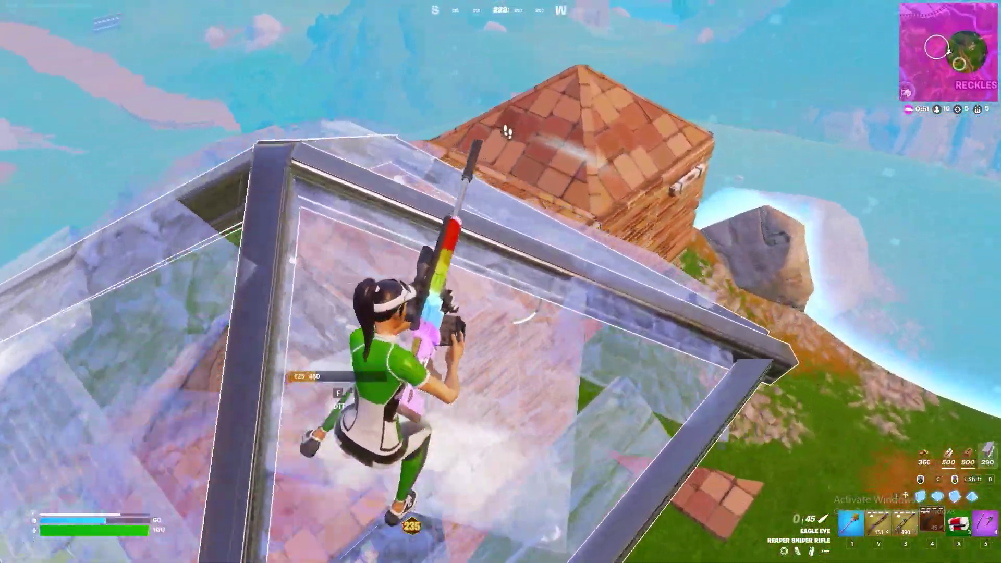
{"action": "key", "text": "c"}
{"action": "left_click", "coordinate": [500, 282]}
{"action": "left_click", "coordinate": [500, 282]}
{"action": "left_click", "coordinate": [500, 281]}
{"action": "left_click", "coordinate": [501, 281]}
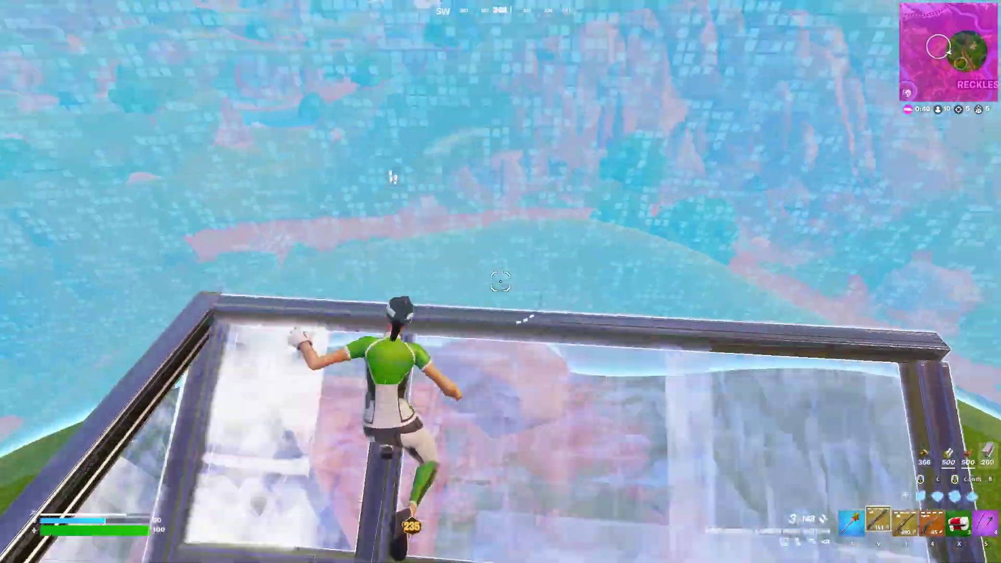
{"action": "key", "text": "4"}
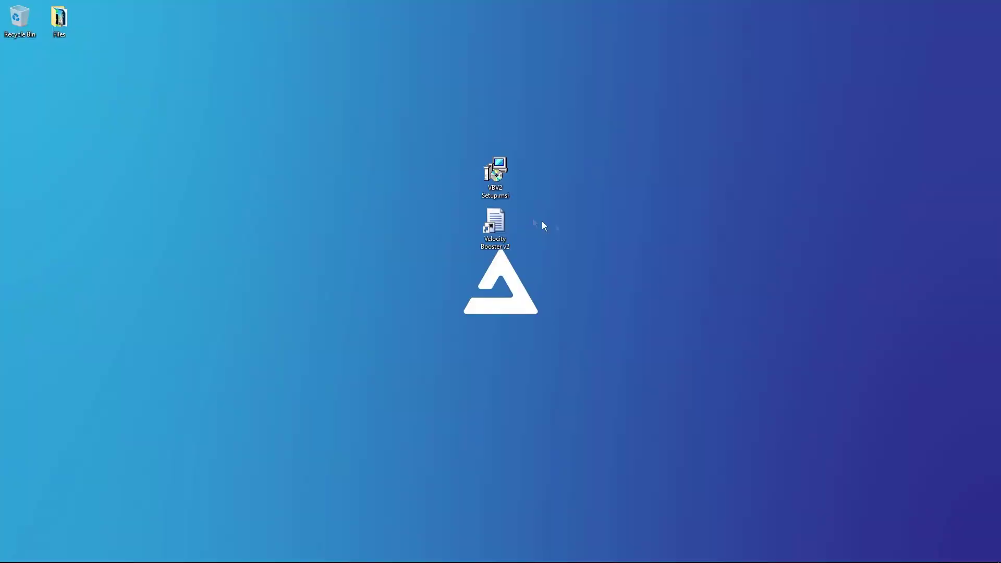
Step: Delete VBV2 Setup.msi from the desktop and select the Velocity Booster v2 file
{"action": "left_click_drag", "start_coordinate": [412, 129], "coordinate": [465, 172]}
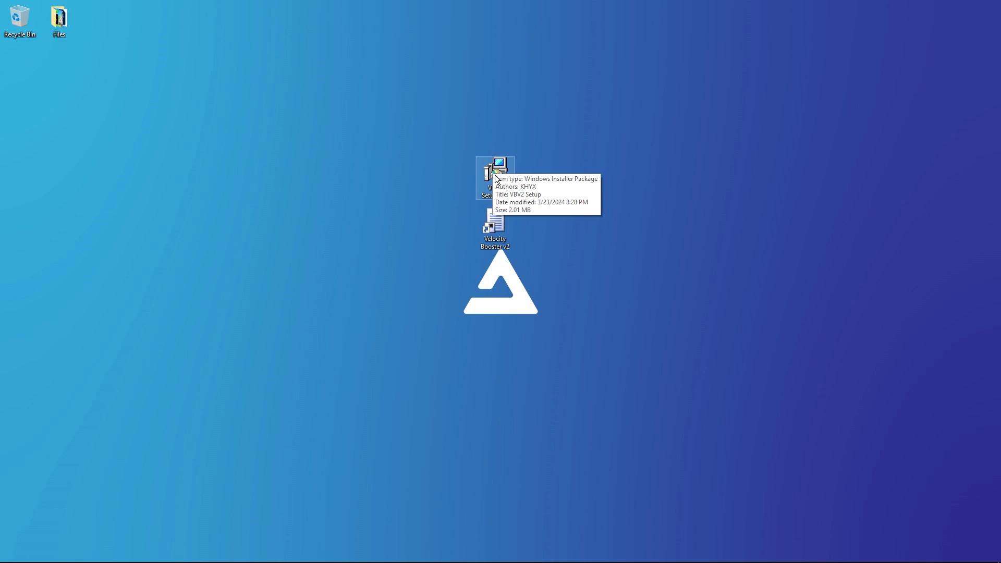
{"action": "key", "text": "Delete"}
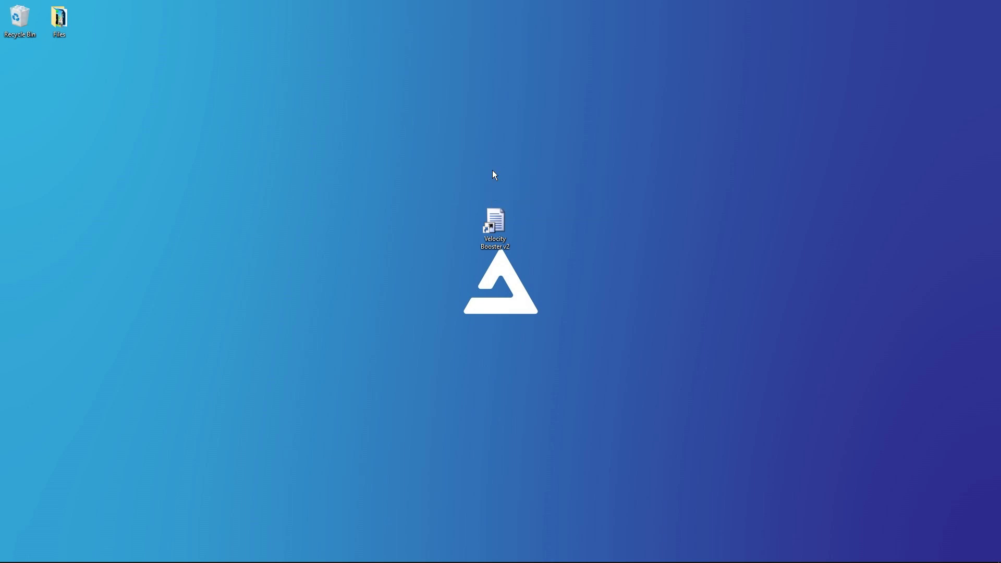
{"action": "left_click_drag", "start_coordinate": [436, 170], "coordinate": [548, 214]}
{"action": "left_click_drag", "start_coordinate": [420, 181], "coordinate": [469, 214]}
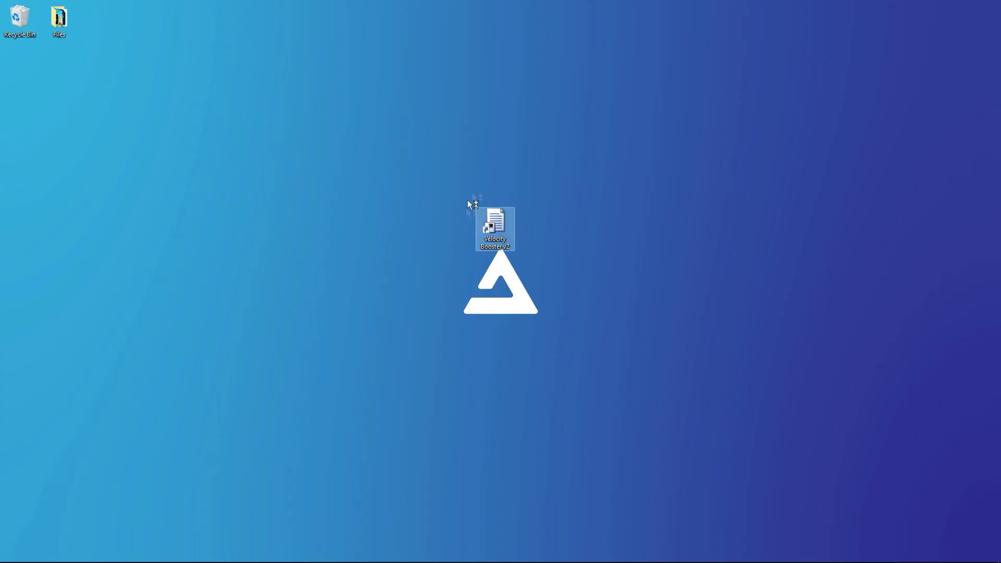
Step: Launch Velocity Booster v2, centre the VBV1 window, and view the Performance, CPU, GPU, Memory, Latency and Hardware pages
{"action": "double_click", "coordinate": [502, 234]}
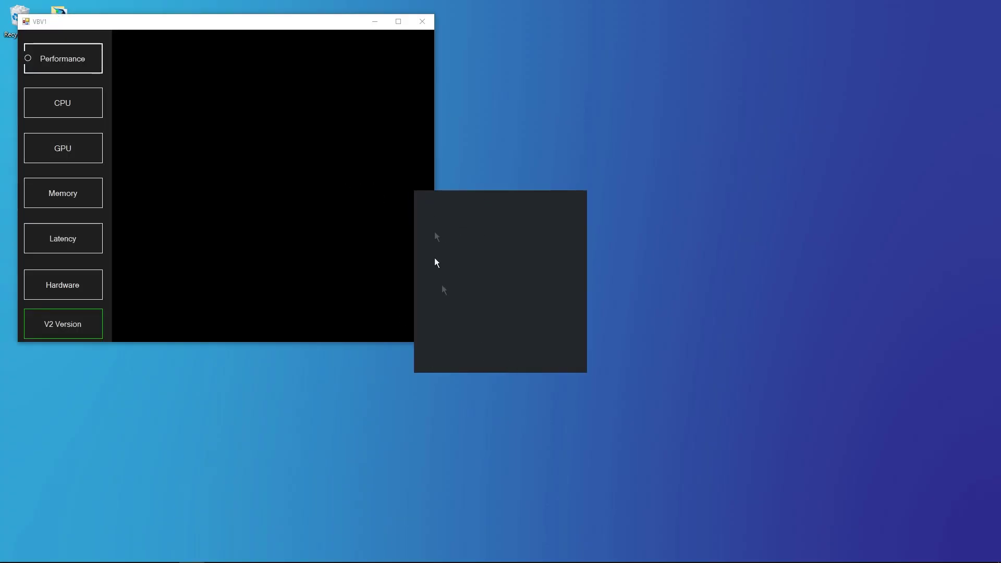
{"action": "left_click_drag", "start_coordinate": [284, 22], "coordinate": [563, 136]}
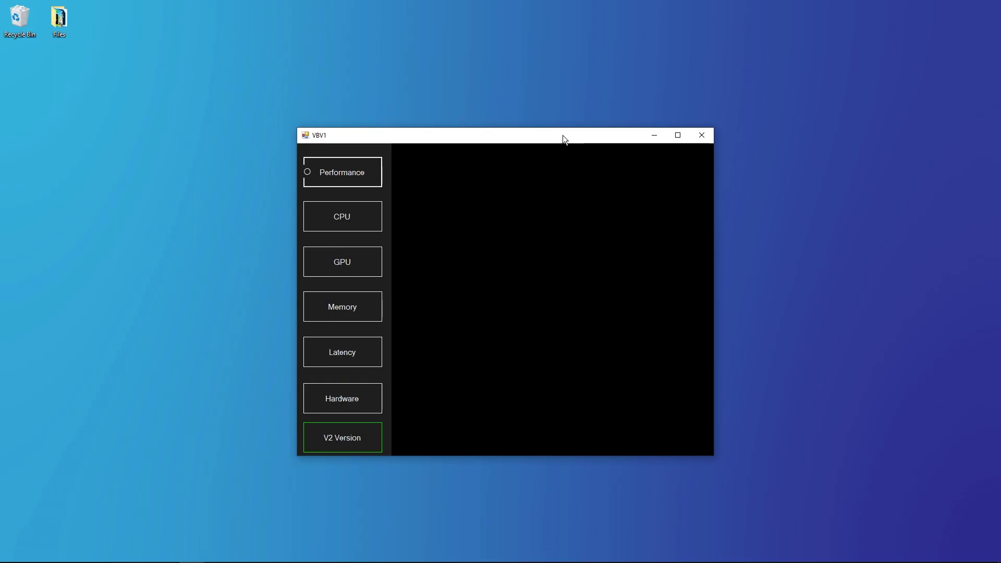
{"action": "left_click", "coordinate": [332, 165]}
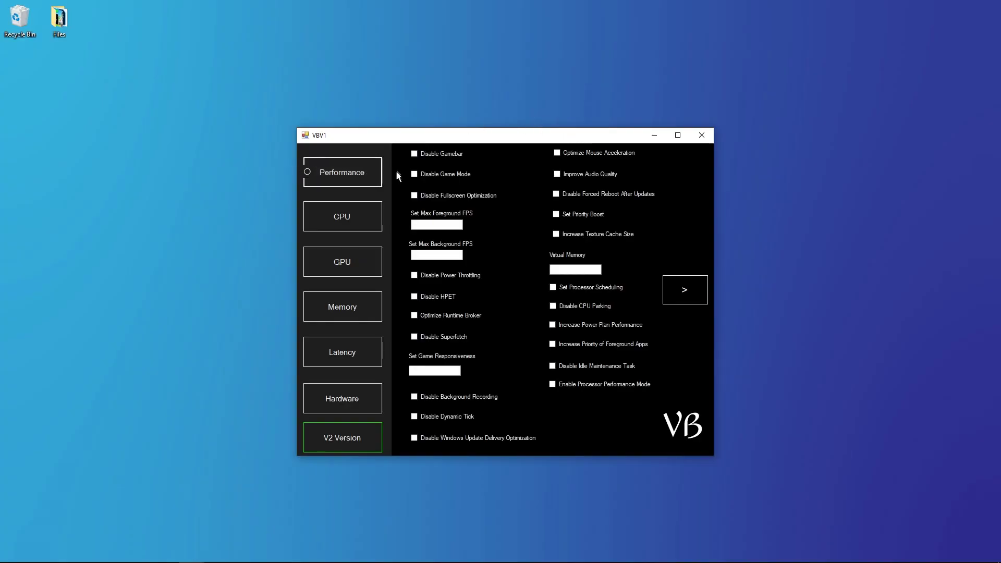
{"action": "left_click", "coordinate": [323, 211]}
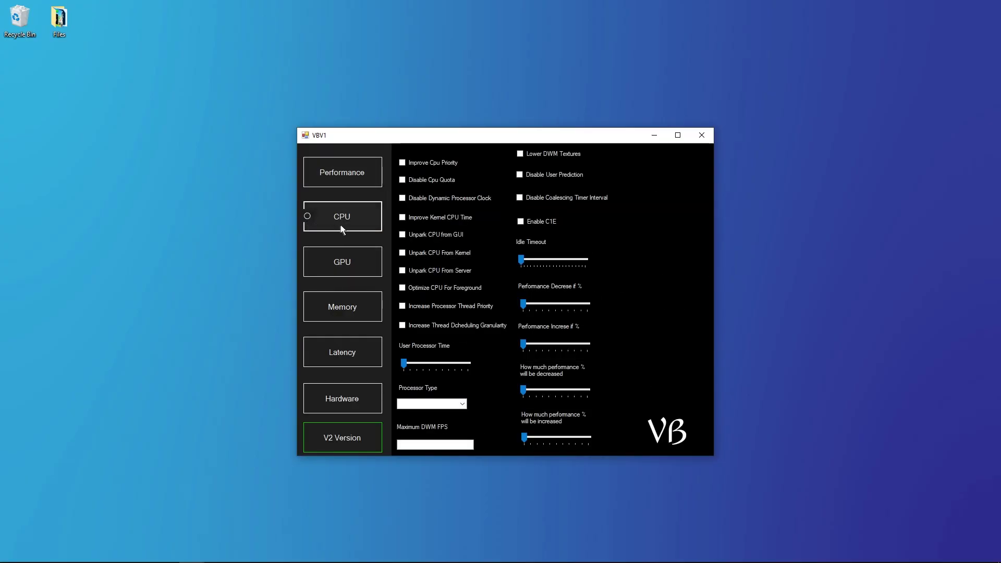
{"action": "left_click", "coordinate": [342, 262]}
{"action": "left_click", "coordinate": [342, 307]}
{"action": "left_click", "coordinate": [311, 352]}
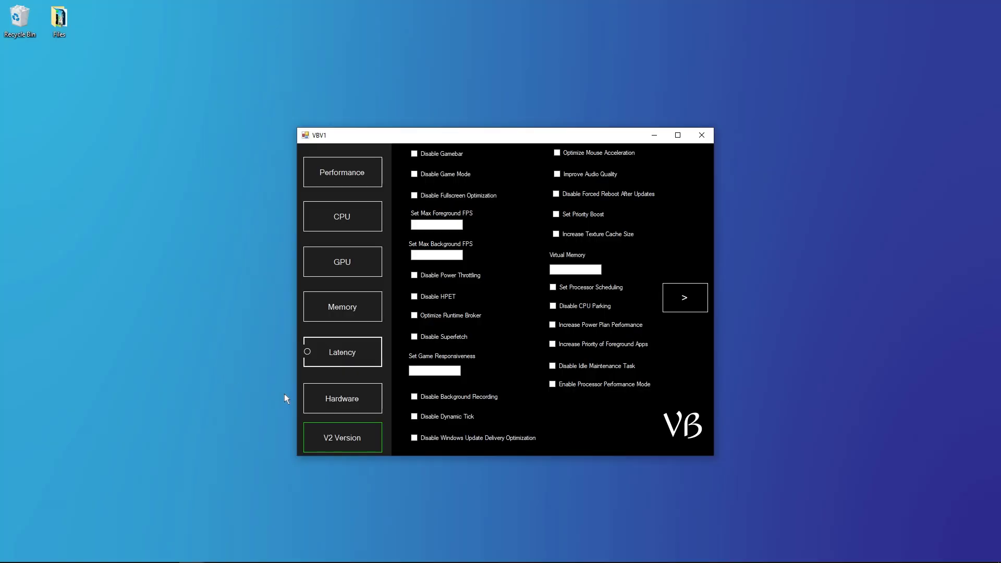
{"action": "left_click", "coordinate": [328, 398]}
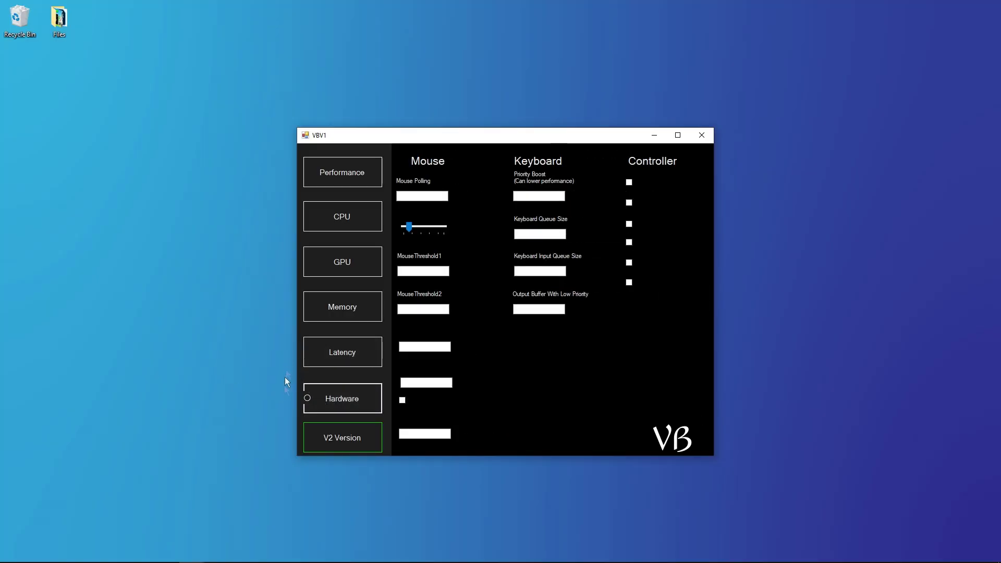
Step: Open the V2 window and drag it down, then back up to the centre over VBV1
{"action": "left_click", "coordinate": [329, 439]}
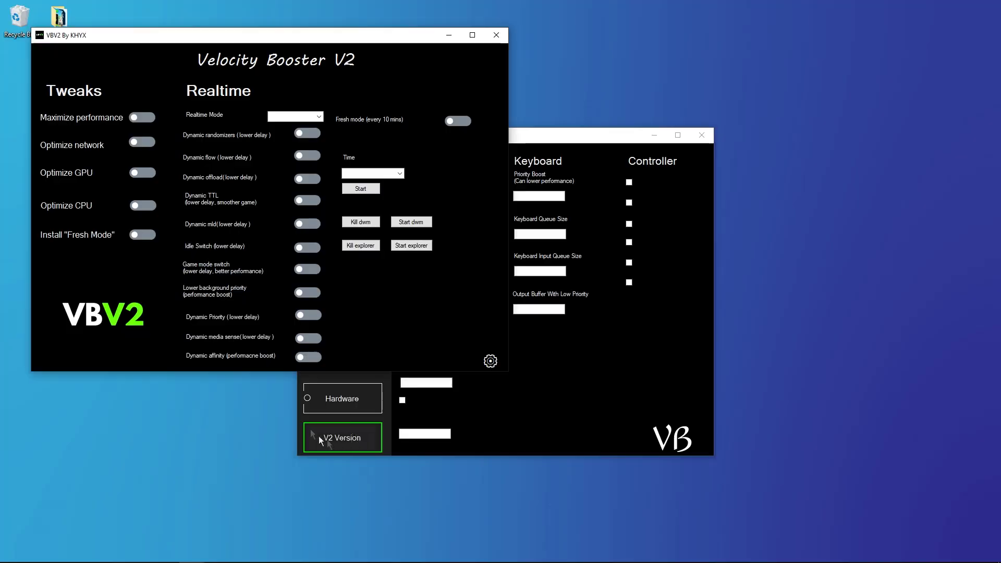
{"action": "left_click_drag", "start_coordinate": [224, 40], "coordinate": [458, 135]}
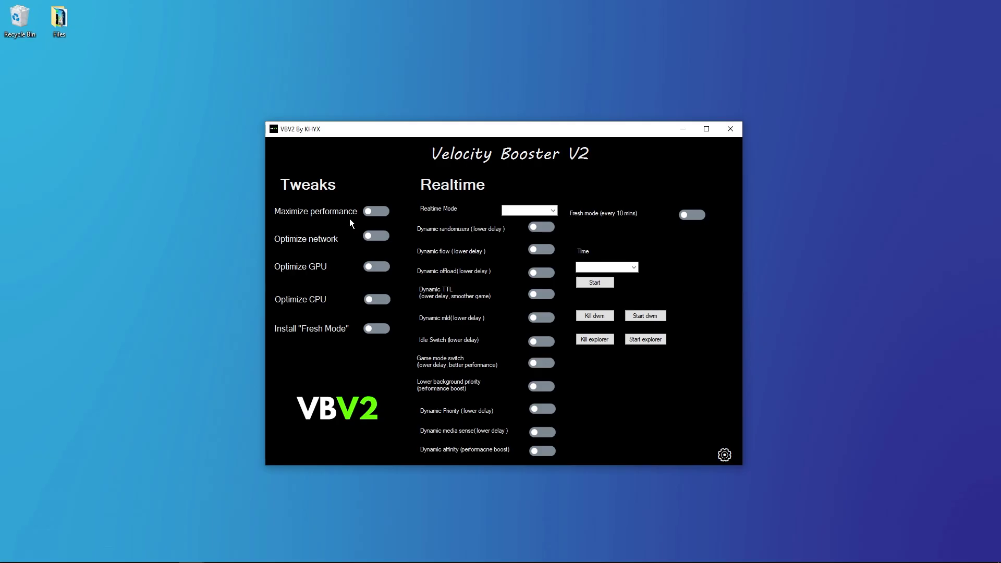
{"action": "left_click_drag", "start_coordinate": [402, 126], "coordinate": [407, 263]}
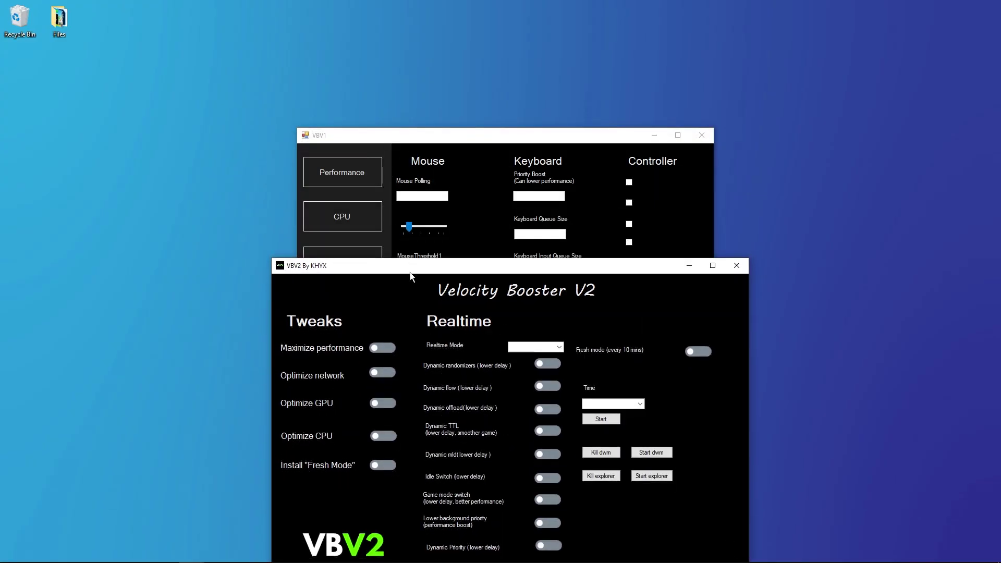
{"action": "left_click_drag", "start_coordinate": [412, 264], "coordinate": [405, 136]}
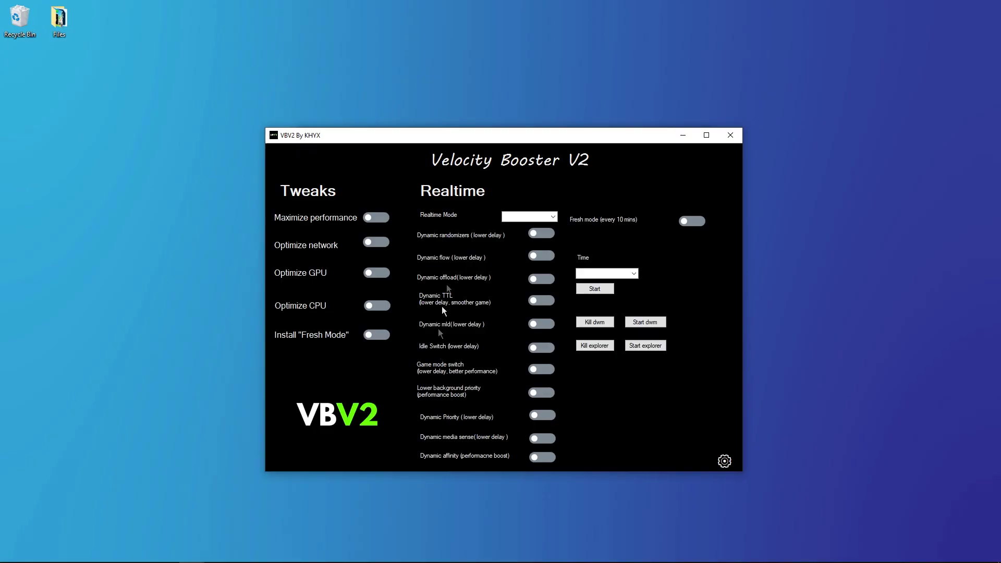
Step: Move V2 aside and view V1's Performance, Latency and Memory tweak lists, then raise V2 again
{"action": "left_click_drag", "start_coordinate": [462, 136], "coordinate": [465, 275]}
{"action": "left_click_drag", "start_coordinate": [481, 136], "coordinate": [530, 84]}
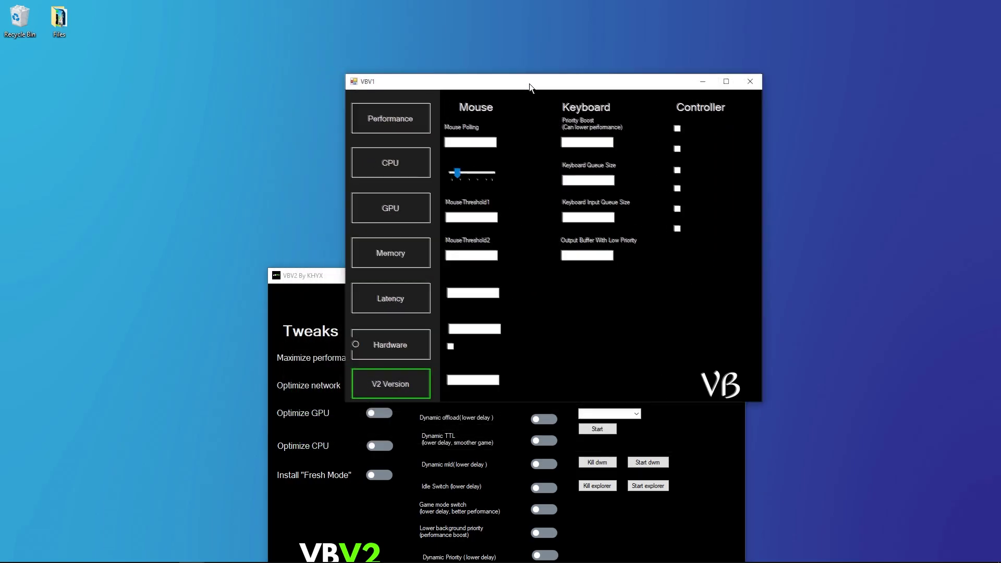
{"action": "left_click", "coordinate": [403, 119]}
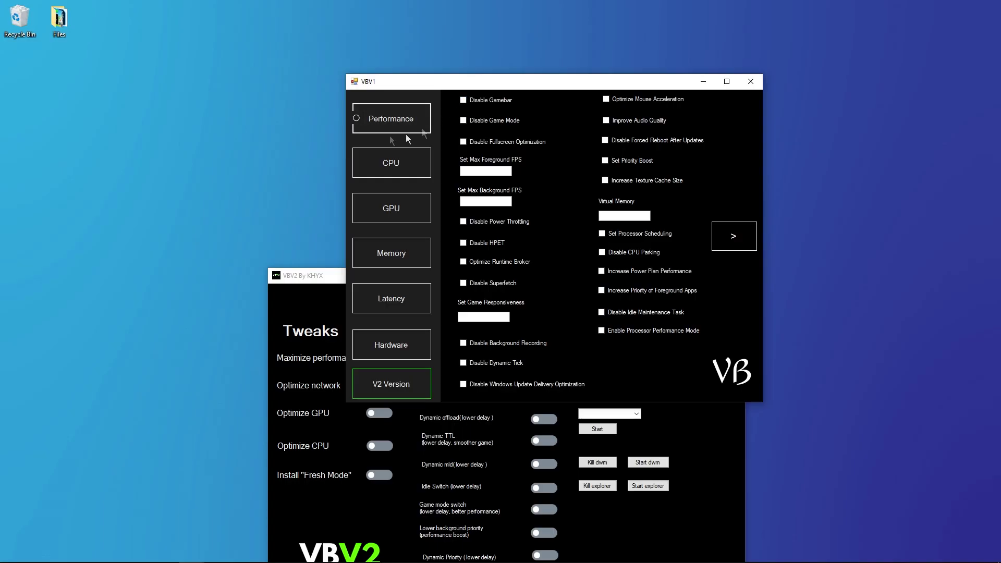
{"action": "left_click", "coordinate": [385, 288]}
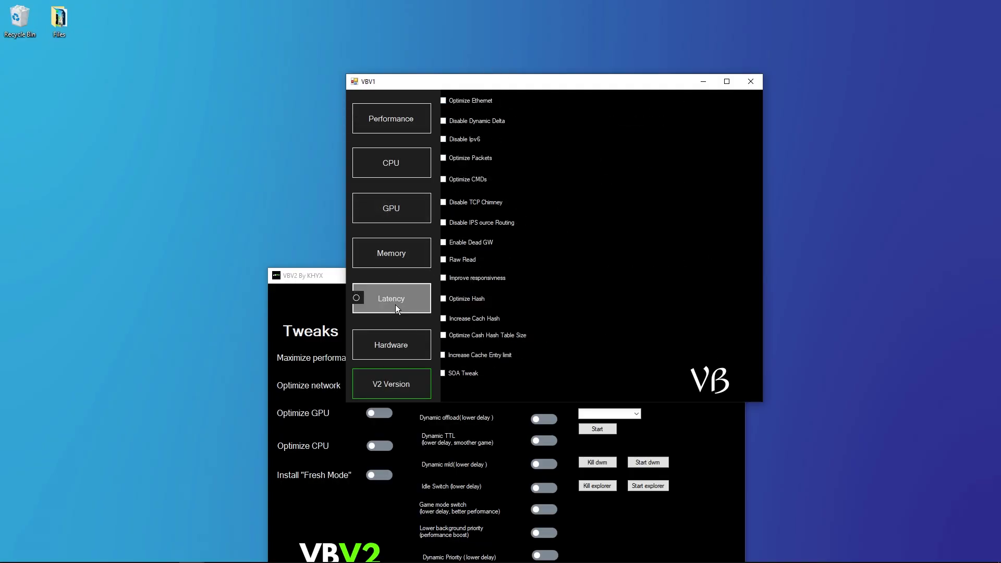
{"action": "left_click", "coordinate": [399, 256]}
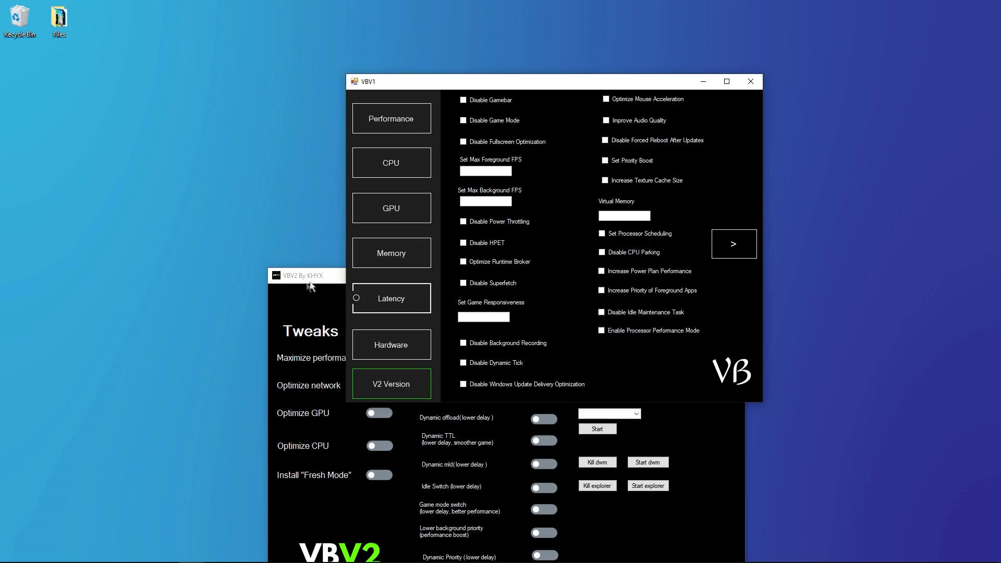
{"action": "left_click_drag", "start_coordinate": [329, 282], "coordinate": [353, 98]}
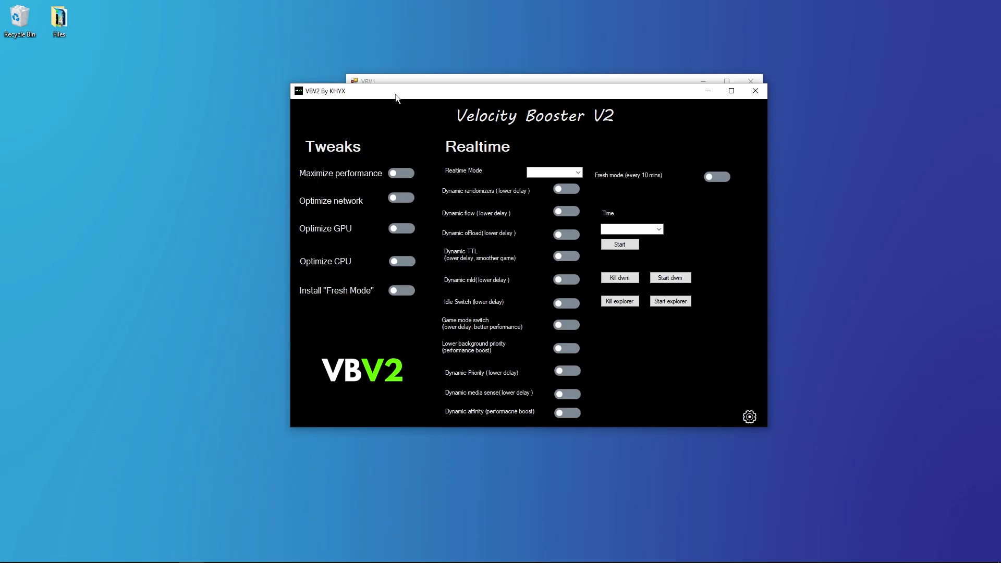
Step: In V1's Performance tweaks, tick Disable Gamebar, Disable Game Mode and Disable Fullscreen Optimization
{"action": "left_click_drag", "start_coordinate": [398, 96], "coordinate": [426, 214]}
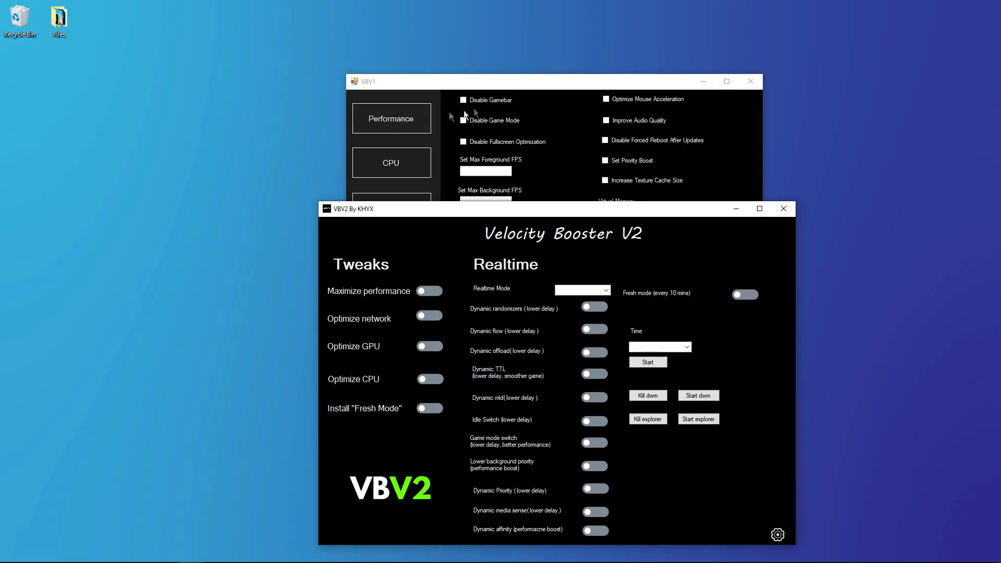
{"action": "left_click", "coordinate": [412, 118]}
{"action": "left_click", "coordinate": [464, 101]}
{"action": "left_click", "coordinate": [464, 120]}
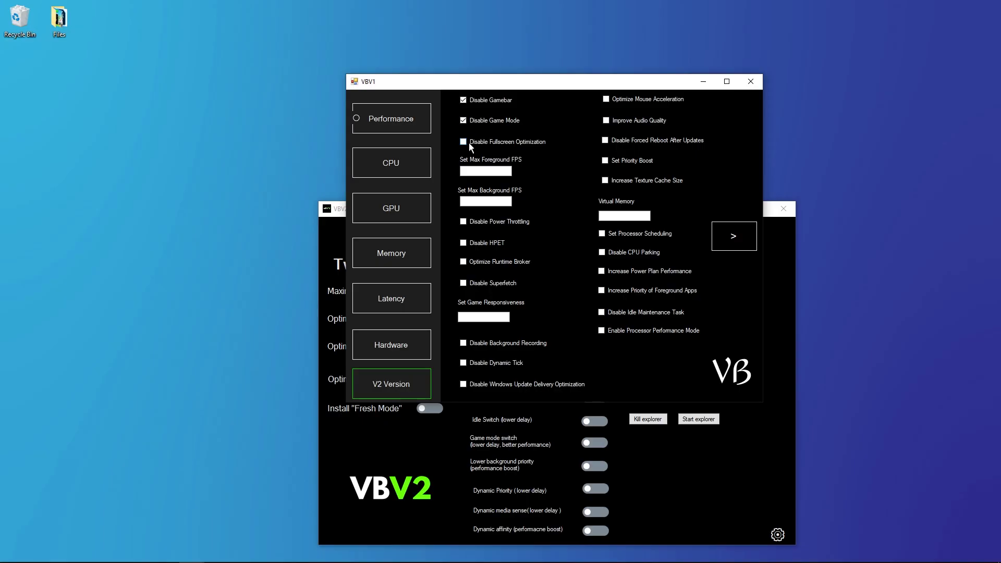
{"action": "left_click", "coordinate": [467, 142]}
Step: In V2, turn on Maximize performance and Optimize CPU
{"action": "left_click", "coordinate": [790, 309]}
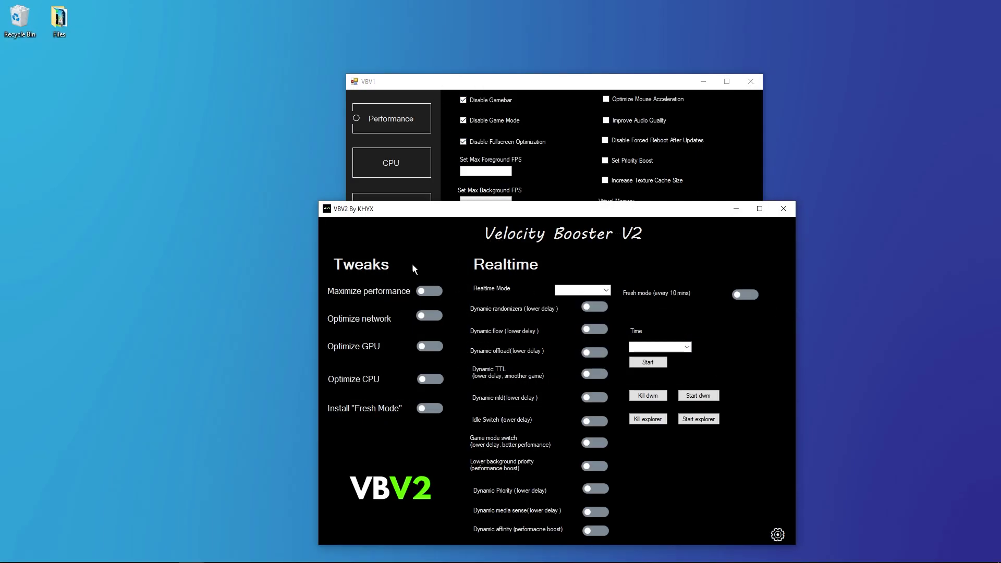
{"action": "left_click", "coordinate": [427, 293]}
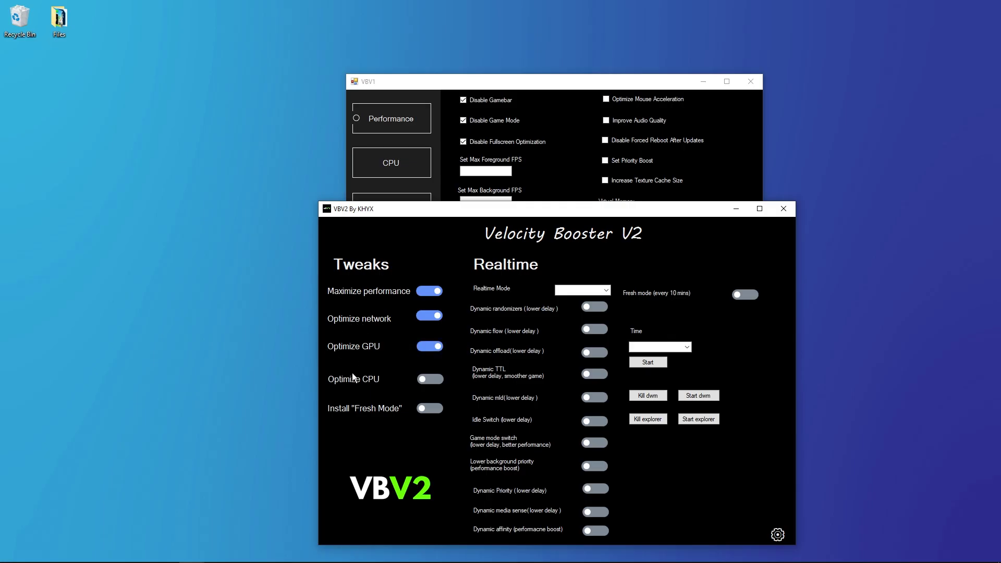
{"action": "left_click", "coordinate": [427, 381]}
Step: View V1's CPU tweaks page, then minimize the V1 window
{"action": "left_click", "coordinate": [415, 125]}
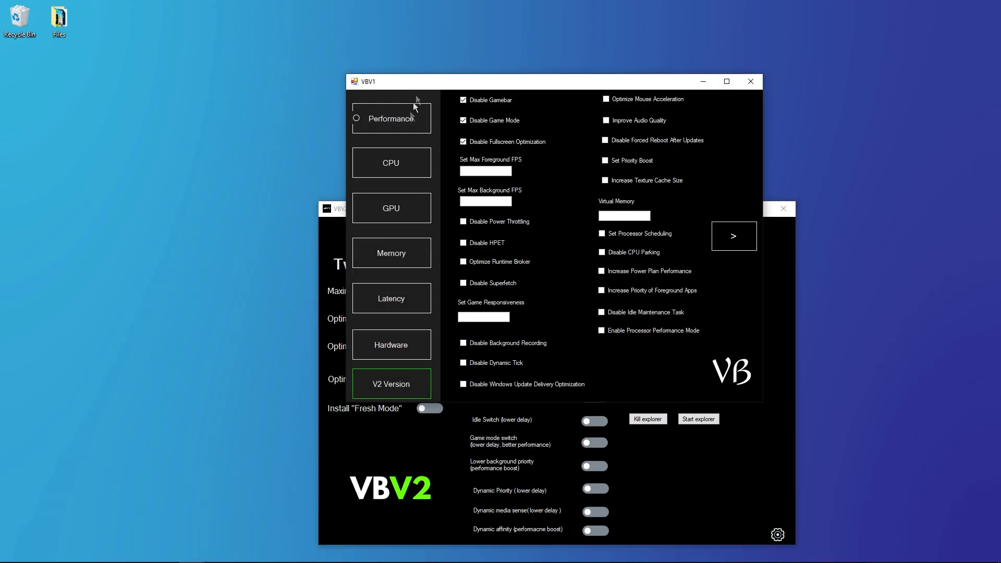
{"action": "left_click", "coordinate": [392, 163]}
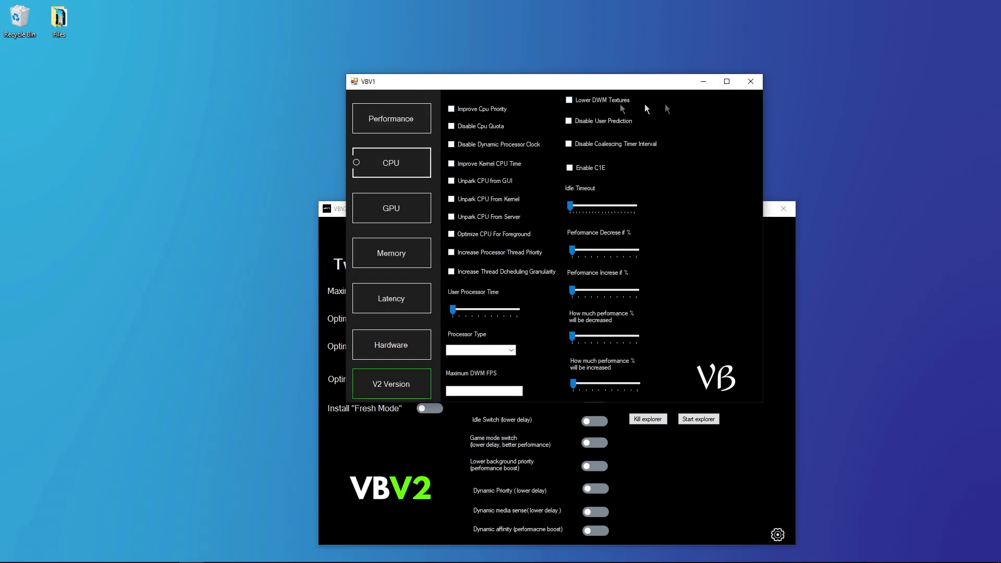
{"action": "left_click", "coordinate": [703, 81]}
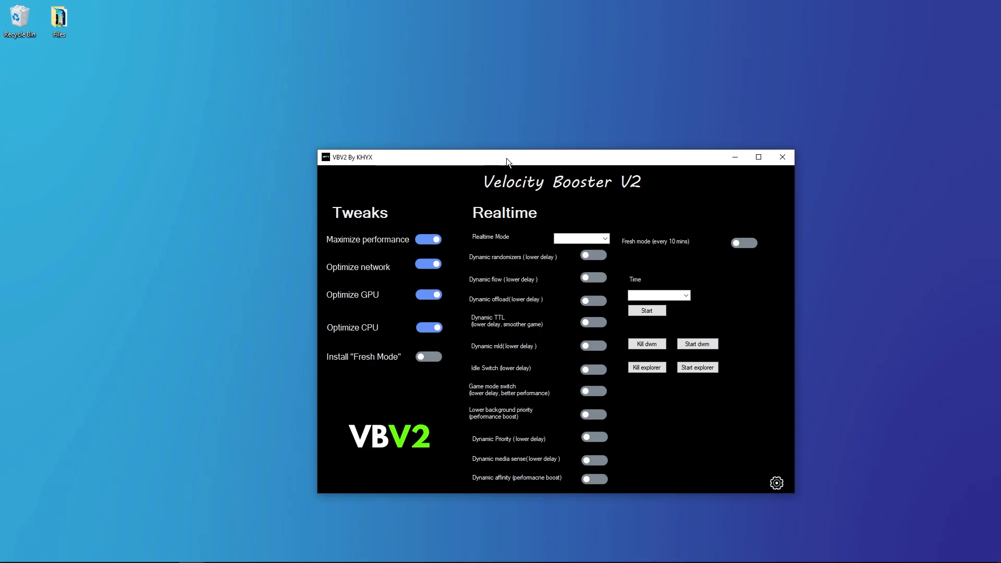
Step: Set V2's Realtime Mode to Optimized
{"action": "mouse_move", "coordinate": [506, 158]}
{"action": "left_mouse_down"}
{"action": "mouse_move", "coordinate": [519, 147]}
{"action": "mouse_move", "coordinate": [502, 139]}
{"action": "left_mouse_up"}
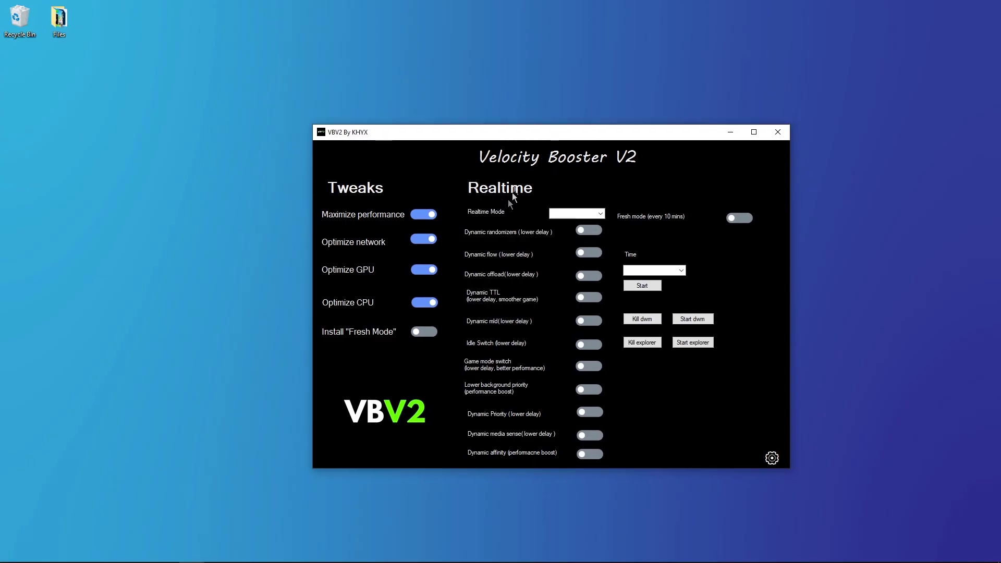
{"action": "left_click", "coordinate": [600, 214]}
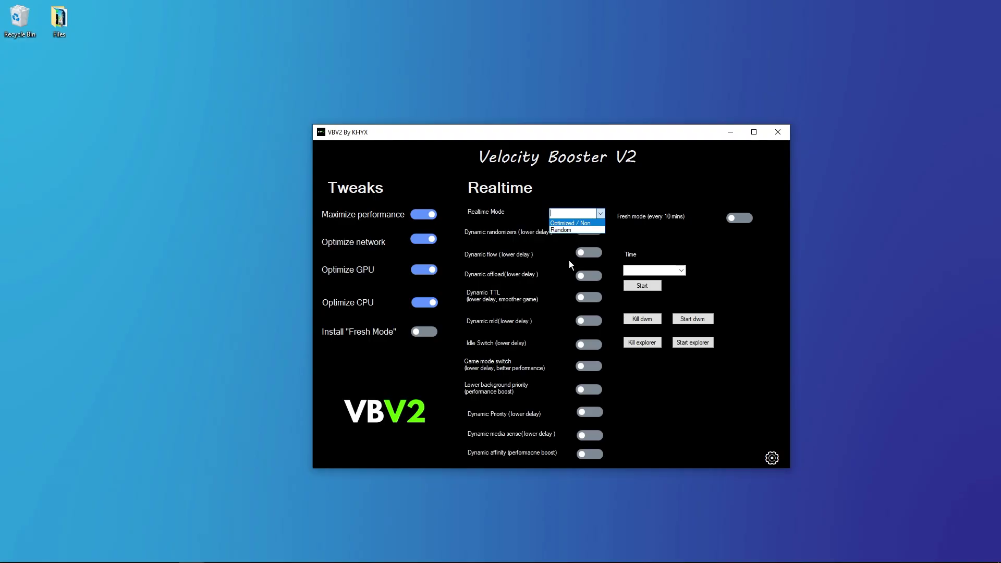
{"action": "left_click", "coordinate": [557, 224]}
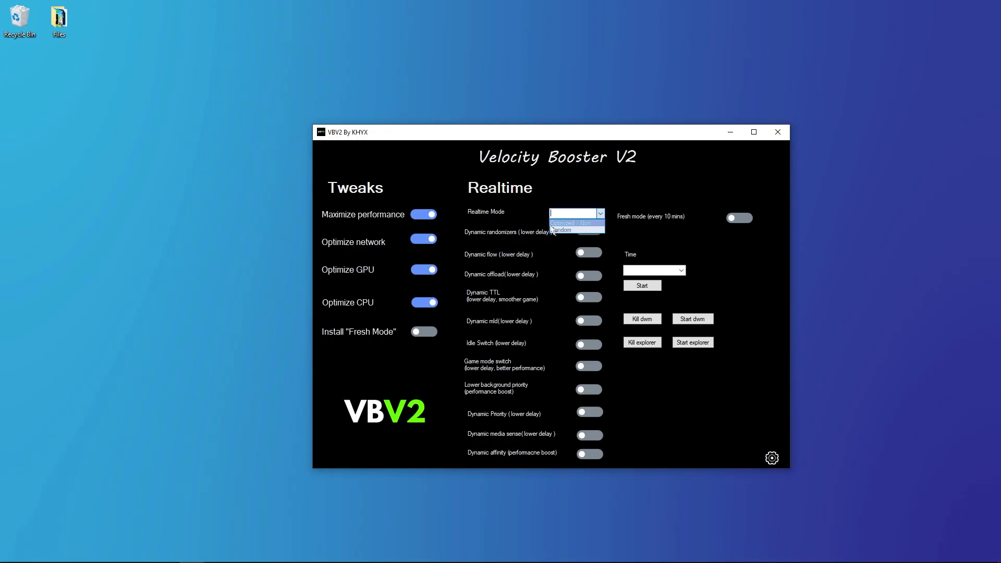
{"action": "left_click", "coordinate": [583, 223]}
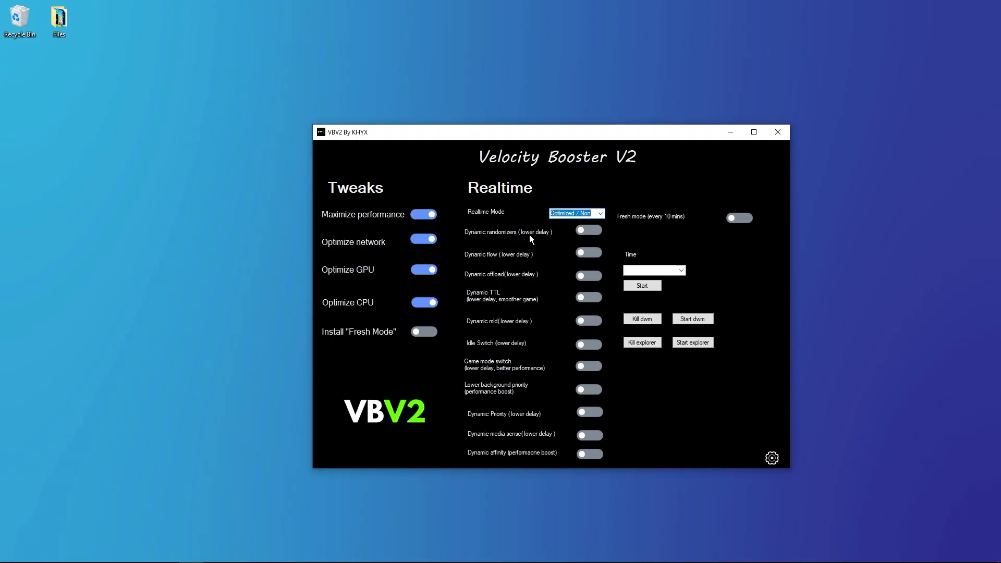
Step: Turn on Dynamic randomizers, Dynamic flow, Dynamic offload, Dynamic TTL and Lower background priority
{"action": "left_click", "coordinate": [585, 229]}
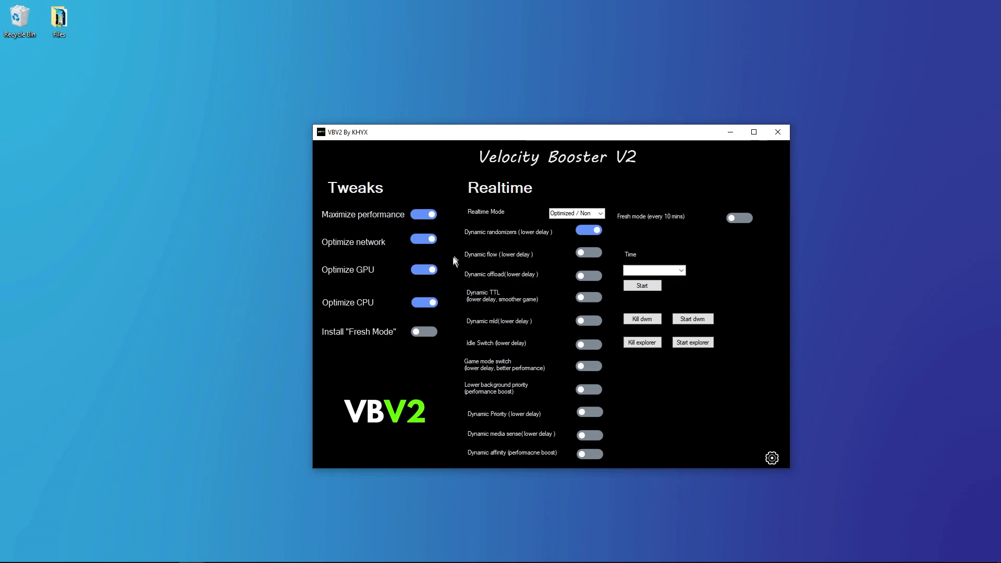
{"action": "left_click", "coordinate": [587, 252]}
{"action": "left_click", "coordinate": [589, 275]}
{"action": "left_click", "coordinate": [584, 298]}
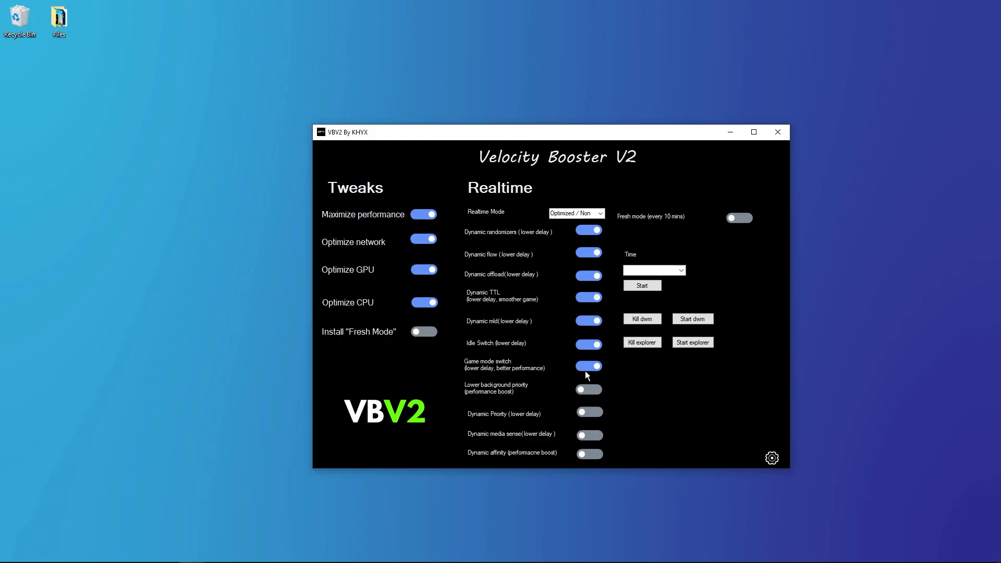
{"action": "left_click", "coordinate": [588, 390]}
{"action": "left_click", "coordinate": [681, 270]}
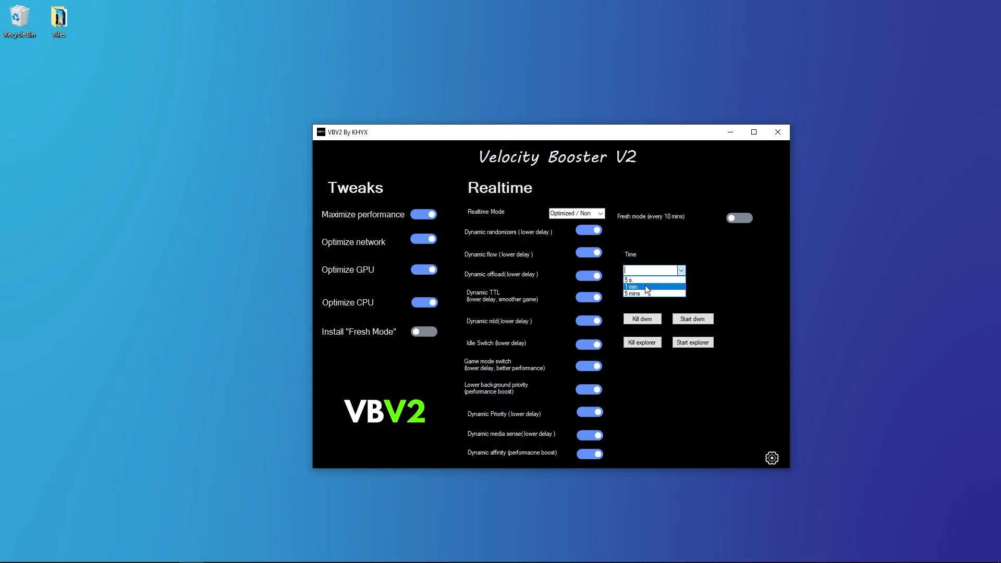
Step: Change the Time setting from 1 min to 5 s and start the timer
{"action": "left_click", "coordinate": [647, 286]}
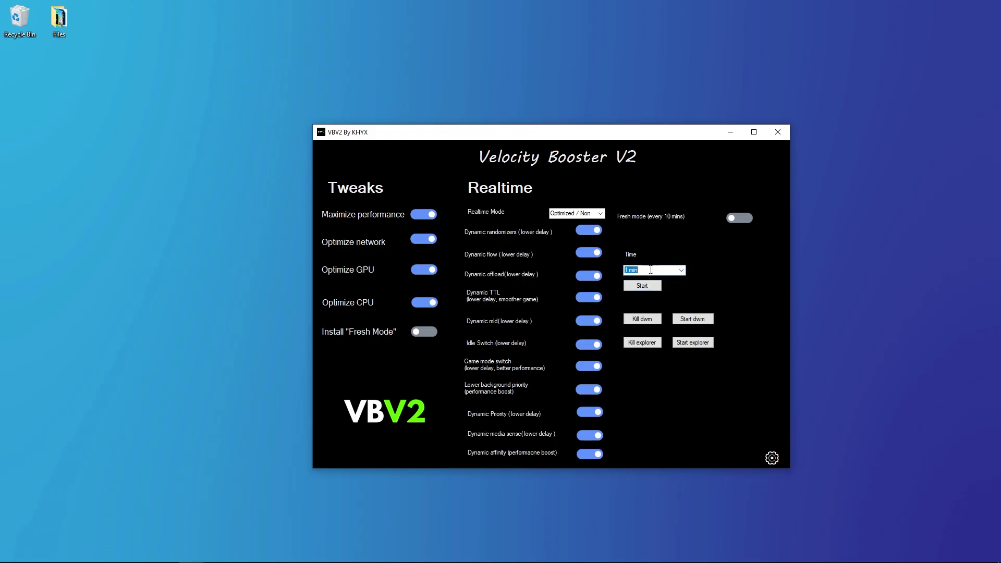
{"action": "left_click", "coordinate": [681, 270]}
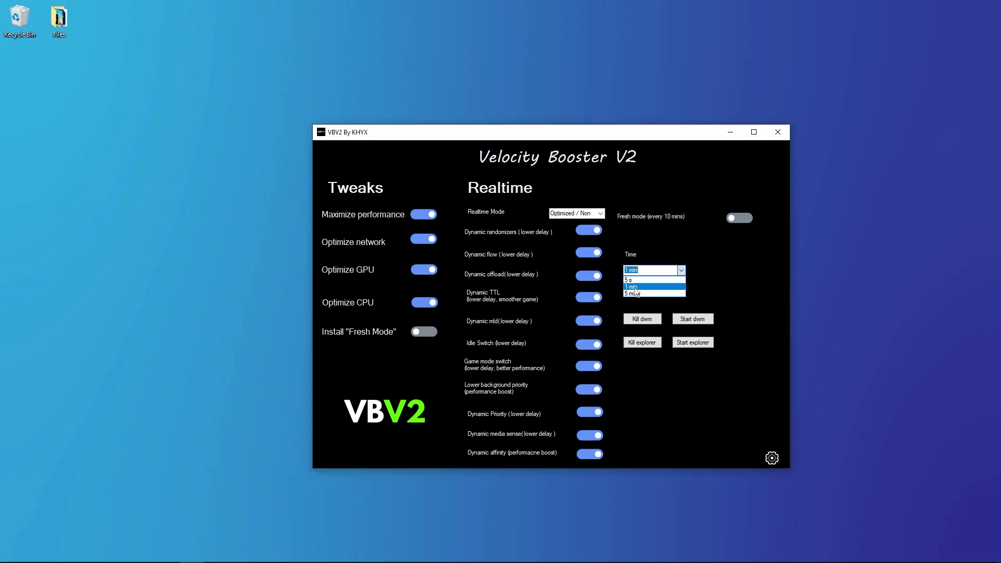
{"action": "left_click", "coordinate": [631, 288]}
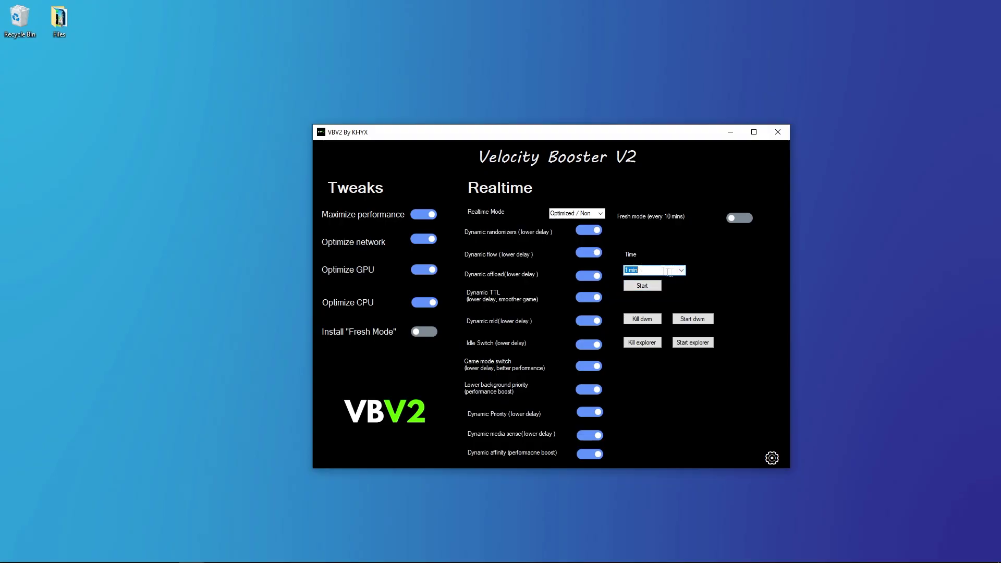
{"action": "left_click", "coordinate": [652, 270]}
{"action": "left_click", "coordinate": [630, 280]}
{"action": "left_click", "coordinate": [682, 270]}
{"action": "left_click", "coordinate": [628, 281]}
{"action": "left_click", "coordinate": [641, 288]}
{"action": "left_click_drag", "start_coordinate": [566, 139], "coordinate": [585, 142]}
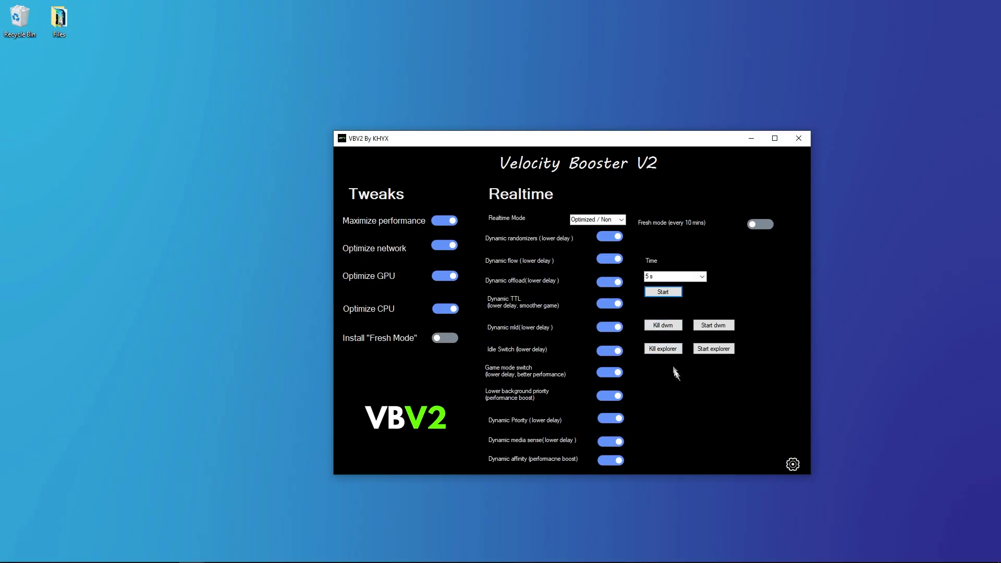
Step: Kill the dwm process and drag the V2 window to check for ghost trails
{"action": "left_click", "coordinate": [663, 325]}
{"action": "mouse_move", "coordinate": [542, 144]}
{"action": "left_mouse_down"}
{"action": "mouse_move", "coordinate": [593, 141]}
{"action": "mouse_move", "coordinate": [527, 150]}
{"action": "mouse_move", "coordinate": [540, 142]}
{"action": "left_mouse_up"}
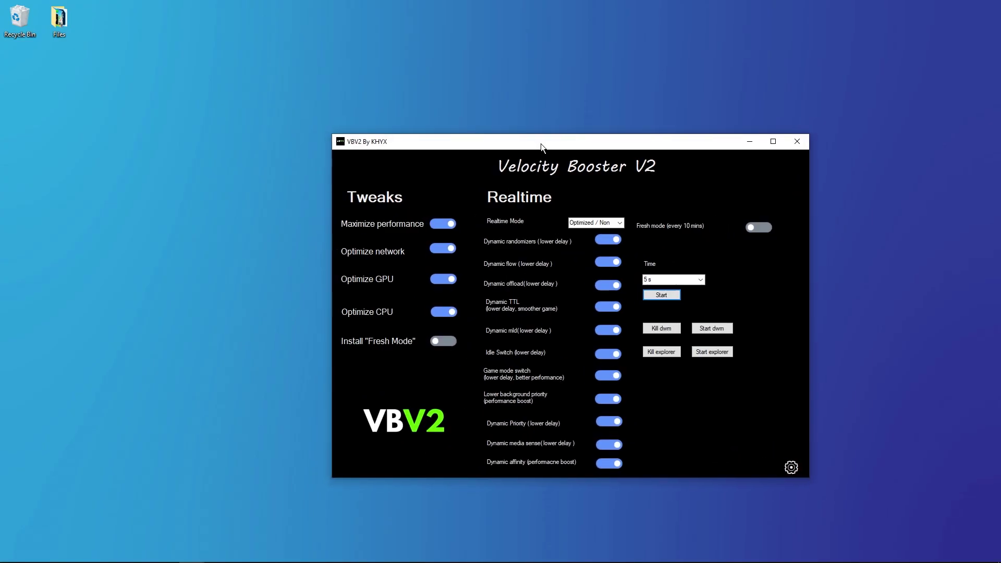